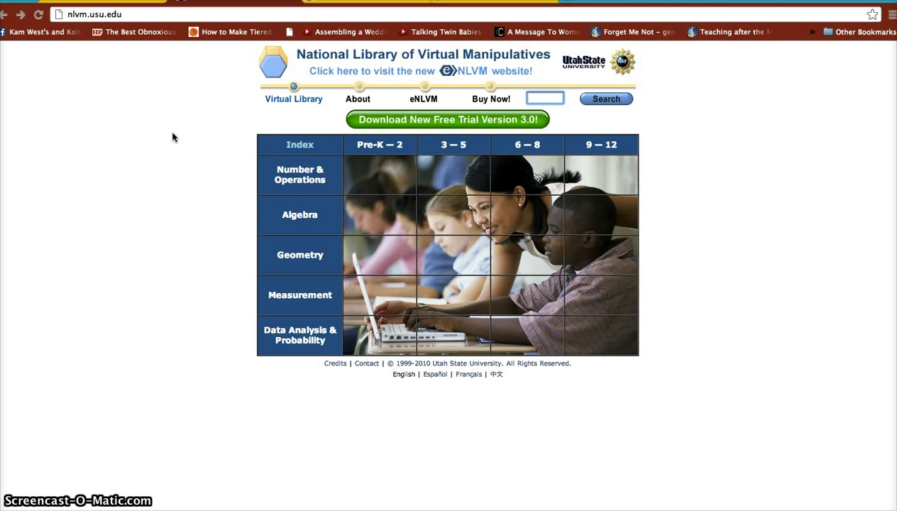
- Open the Hundreds Chart from the Pre-K–2 Number & Operations list and display its instructions
click(361, 175)
scroll(369, 360, down, 2)
scroll(369, 360, down, 5)
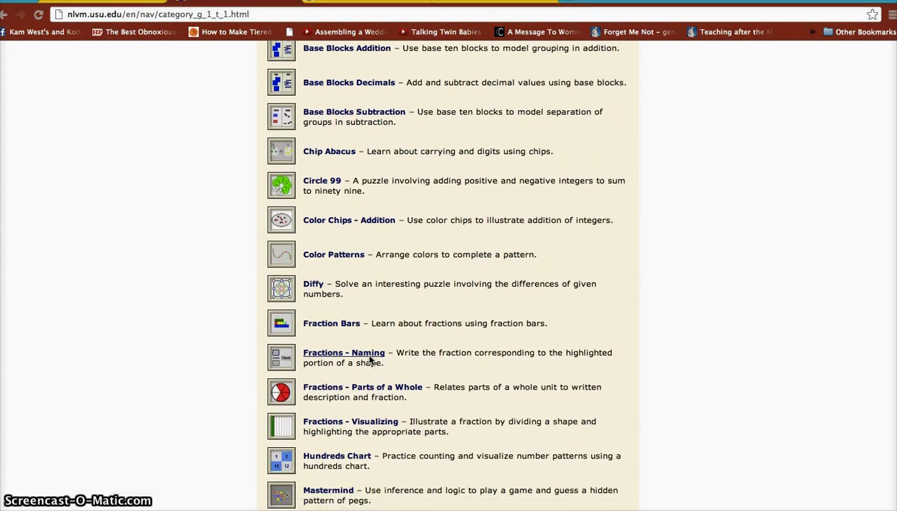
scroll(366, 354, down, 1)
scroll(364, 355, down, 1)
click(361, 391)
click(365, 399)
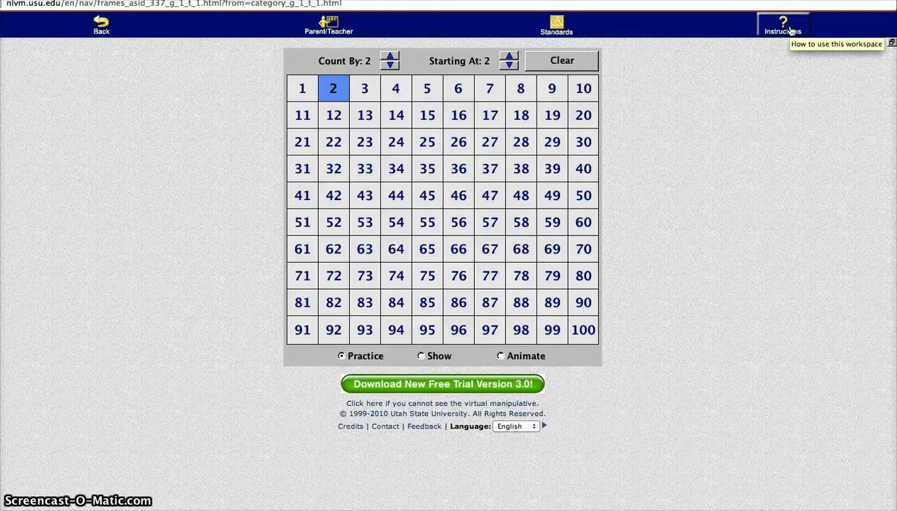
click(792, 31)
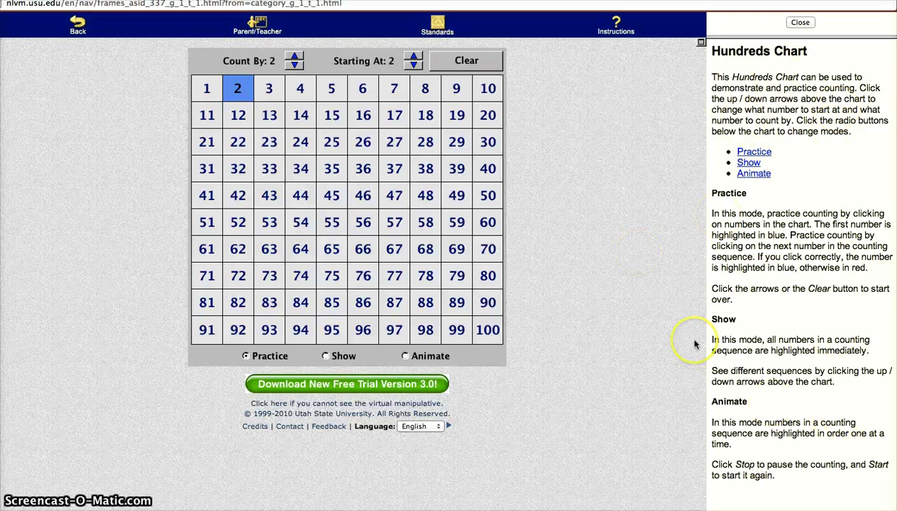
- Set Starting At back to 2 and Count By to 2
click(413, 56)
click(414, 56)
click(414, 56)
click(414, 56)
click(414, 56)
click(414, 56)
click(414, 56)
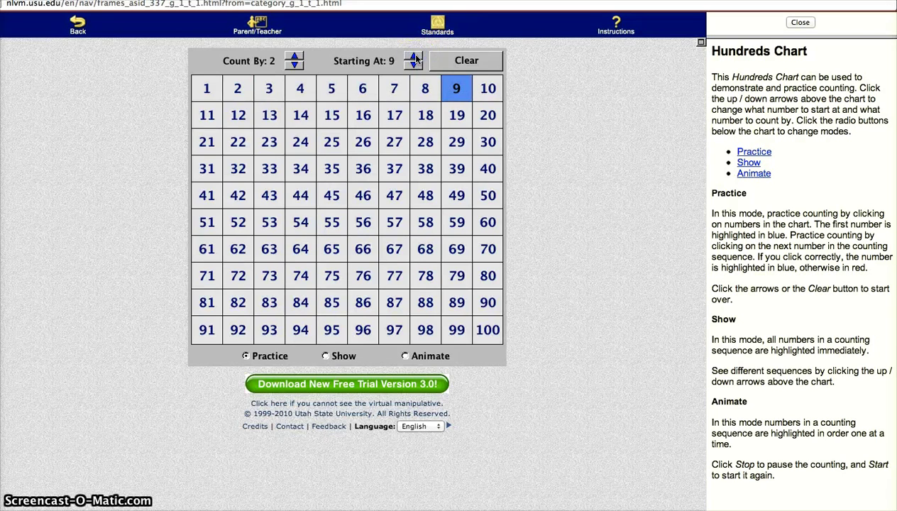
click(414, 65)
click(414, 66)
click(414, 65)
click(414, 65)
click(414, 65)
click(415, 65)
click(414, 65)
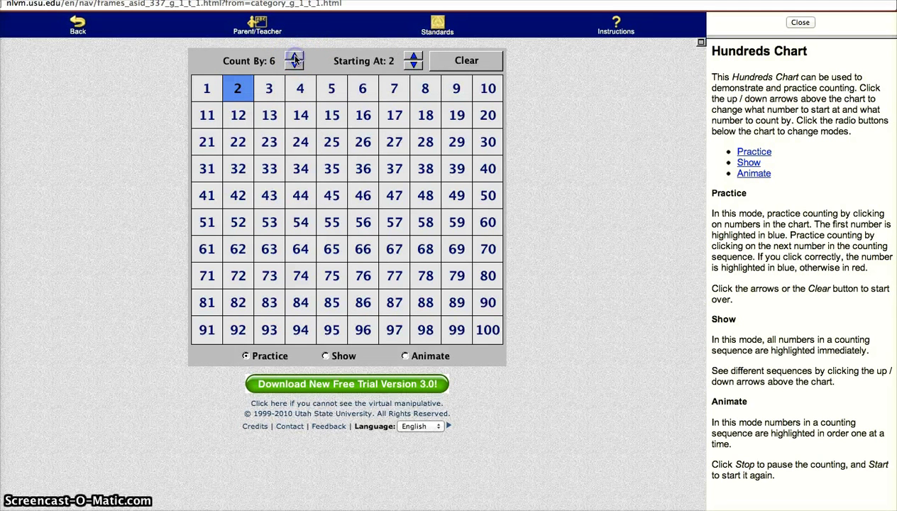
click(294, 65)
click(294, 66)
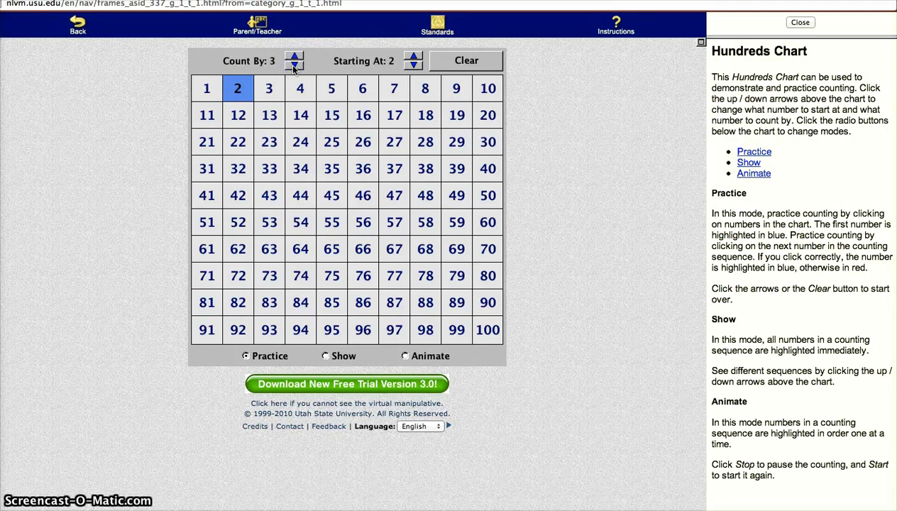
click(294, 67)
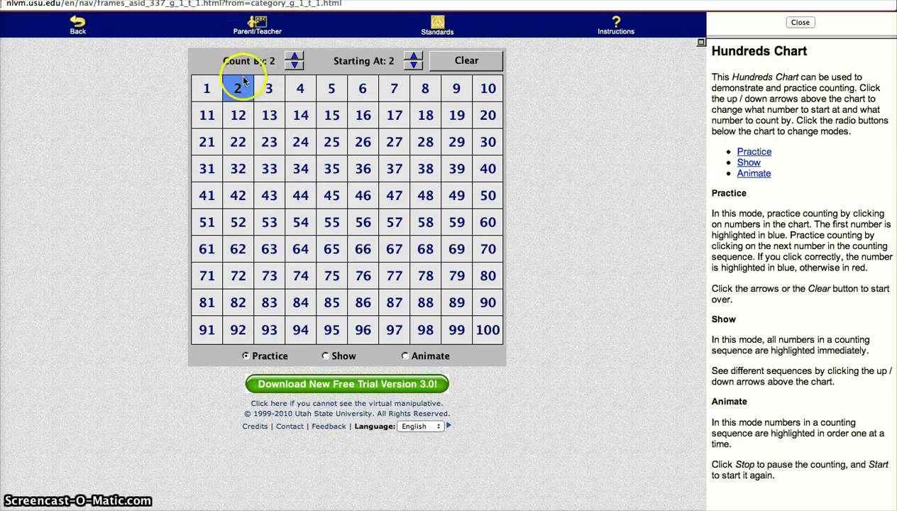
- In Practice mode, mark 4, try a wrong 5, then mark 6 and 8
click(207, 91)
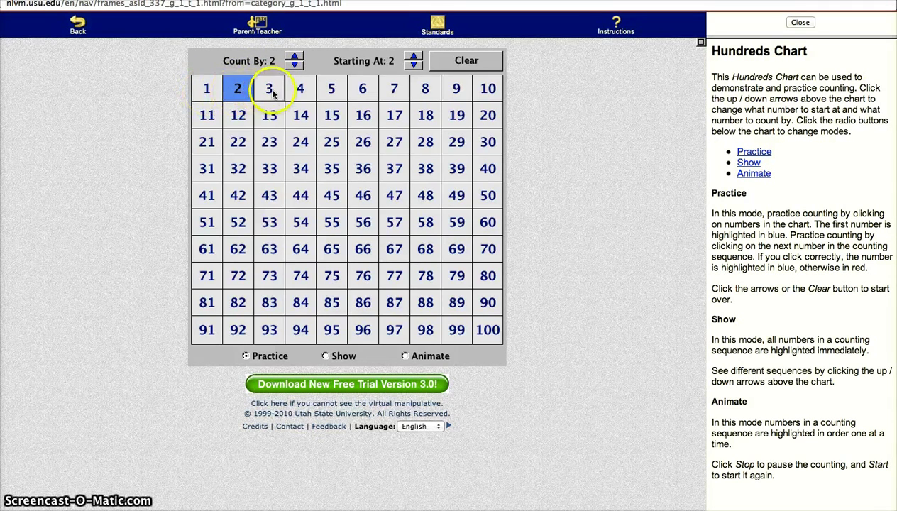
click(300, 89)
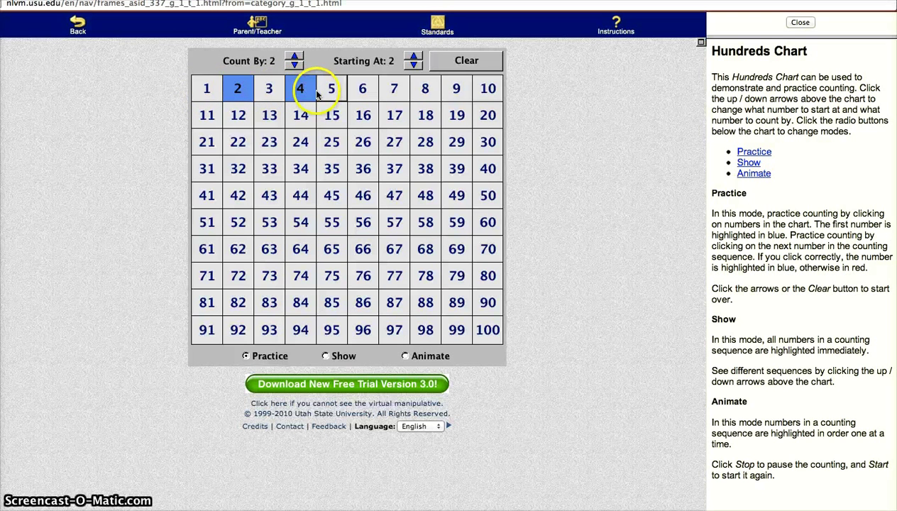
click(327, 94)
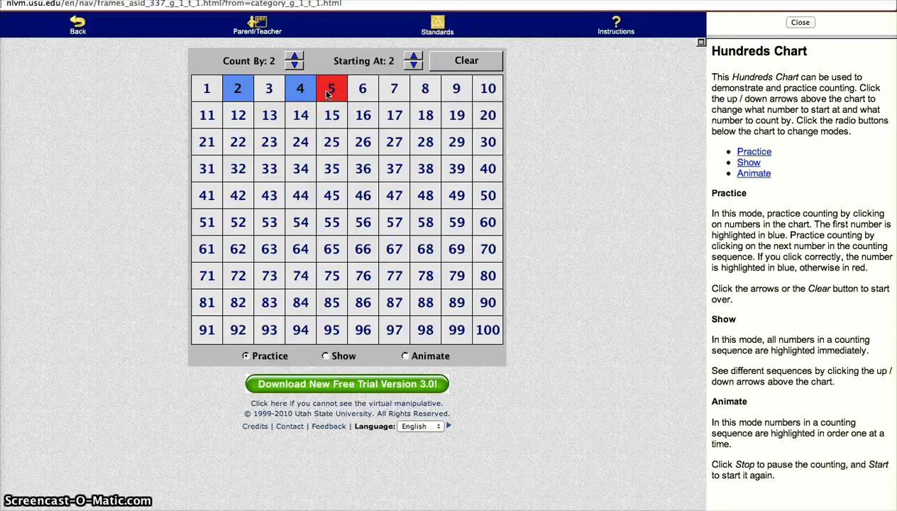
click(363, 97)
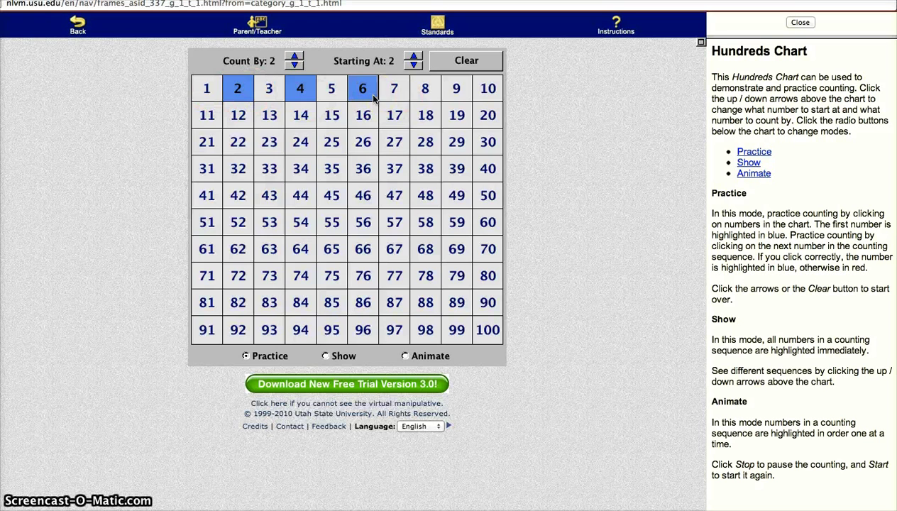
click(426, 94)
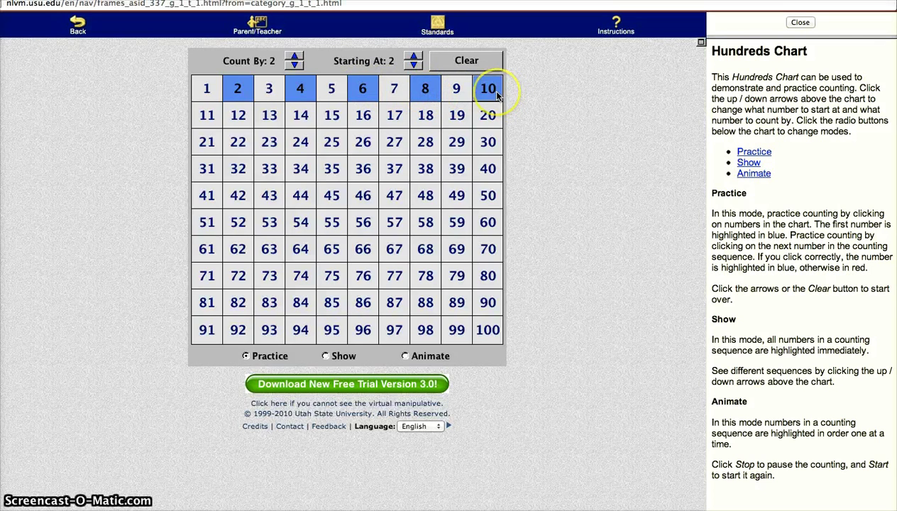
- Set Starting At to 5 and Count By to 5
click(415, 57)
click(415, 57)
click(415, 57)
click(293, 57)
click(294, 56)
click(293, 57)
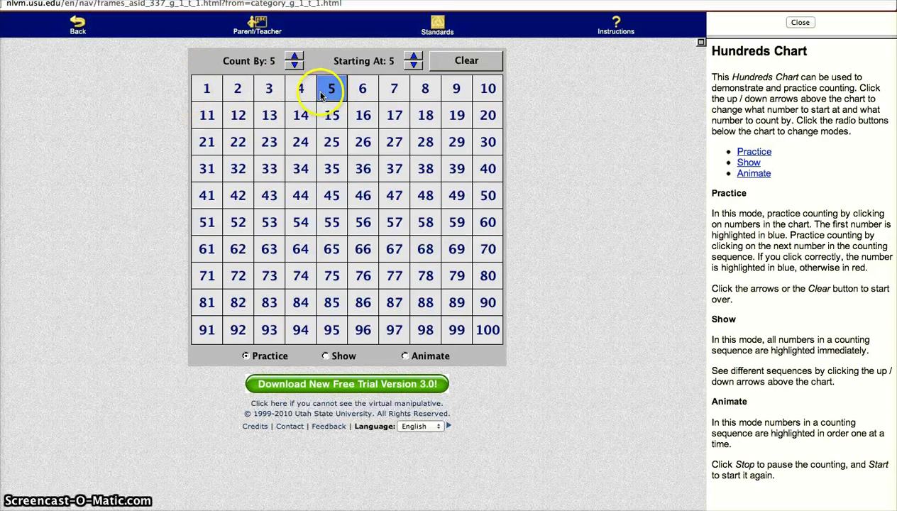
- Mark 10, 15 and 20 on the chart as the next multiples of 5
click(488, 88)
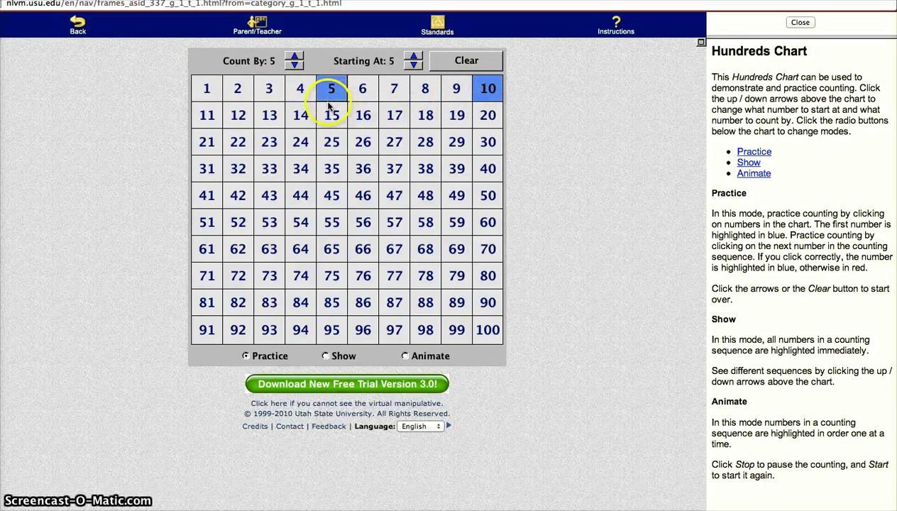
click(331, 115)
click(488, 115)
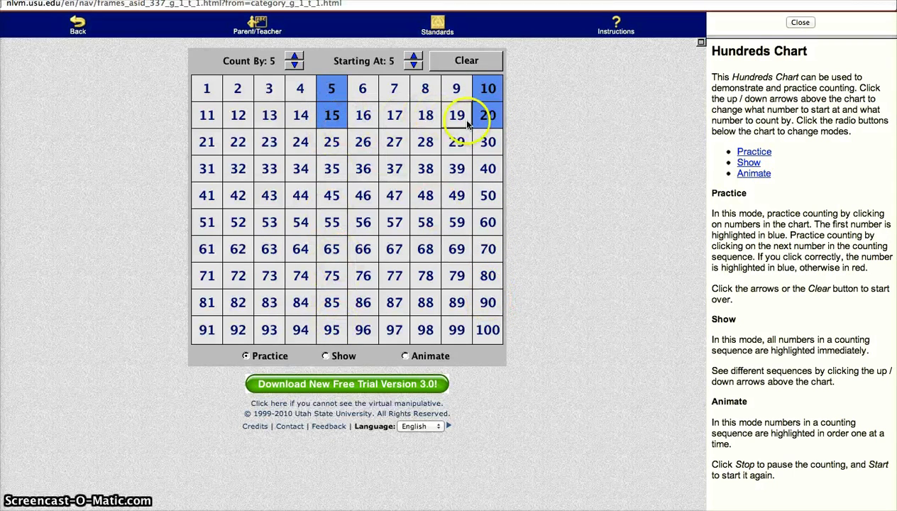
- Switch to Show mode and set Starting At 9, Count By 10, highlighting 9 through 99
click(326, 356)
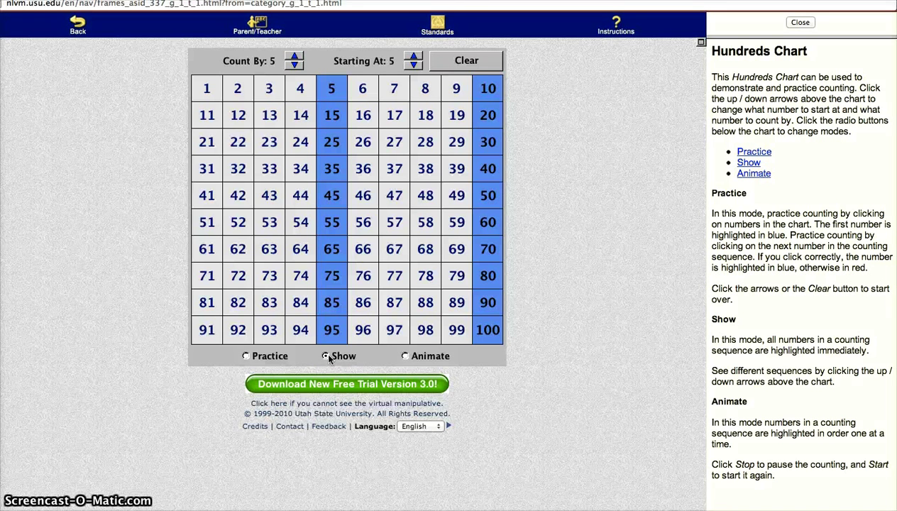
click(413, 56)
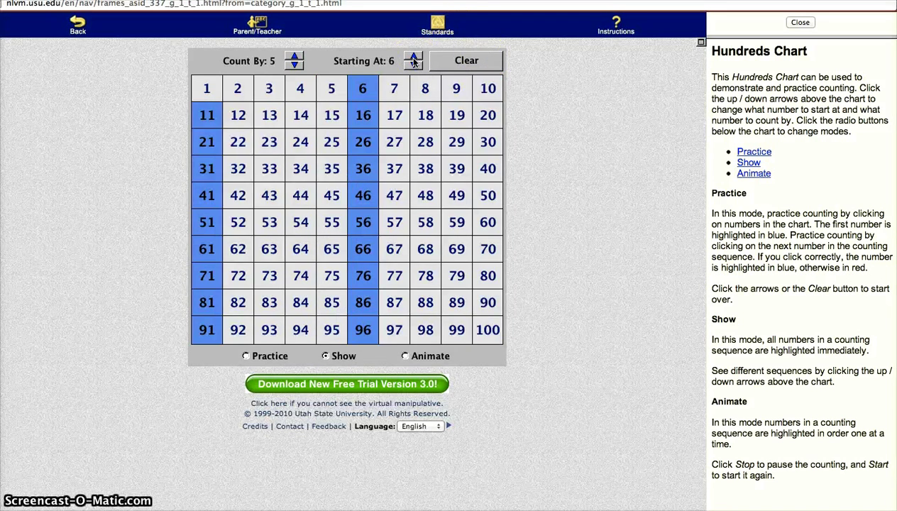
click(412, 57)
click(413, 56)
click(413, 56)
click(295, 57)
click(295, 57)
click(295, 57)
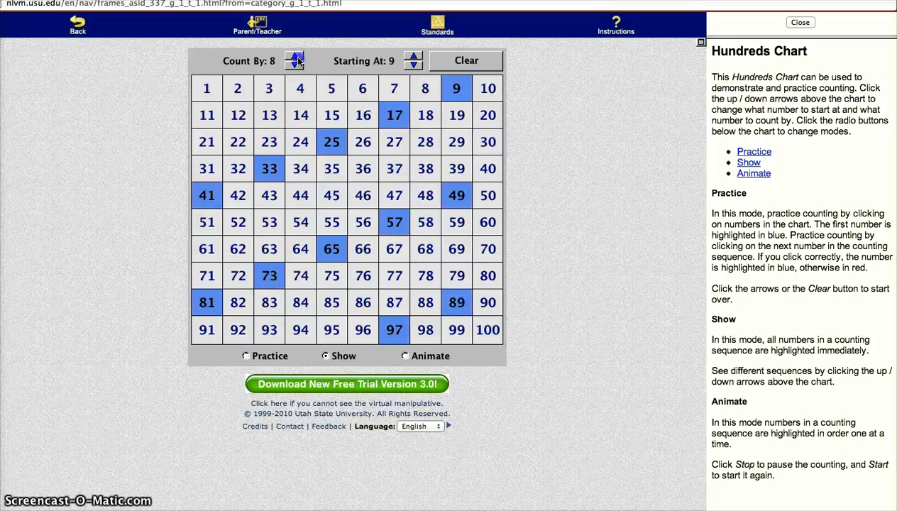
click(295, 57)
click(295, 57)
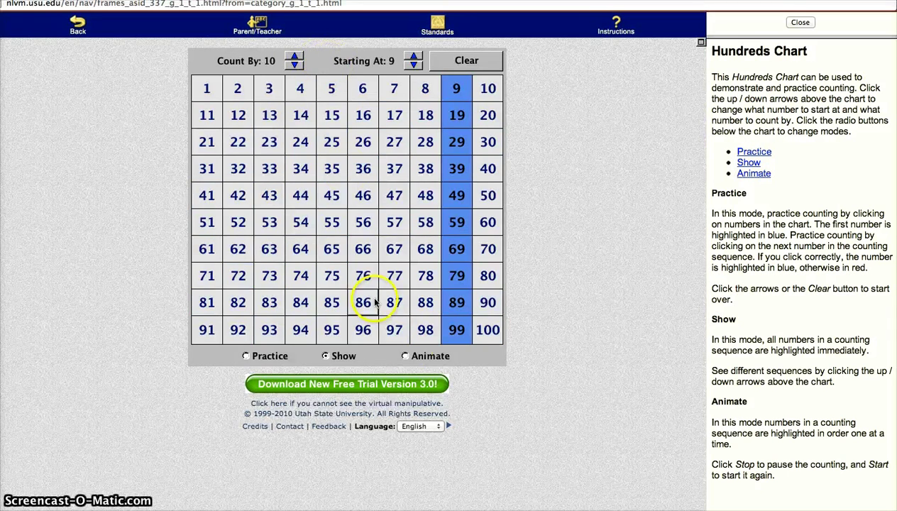
- Switch to Animate mode and lower Count By from 10 to 3
click(405, 357)
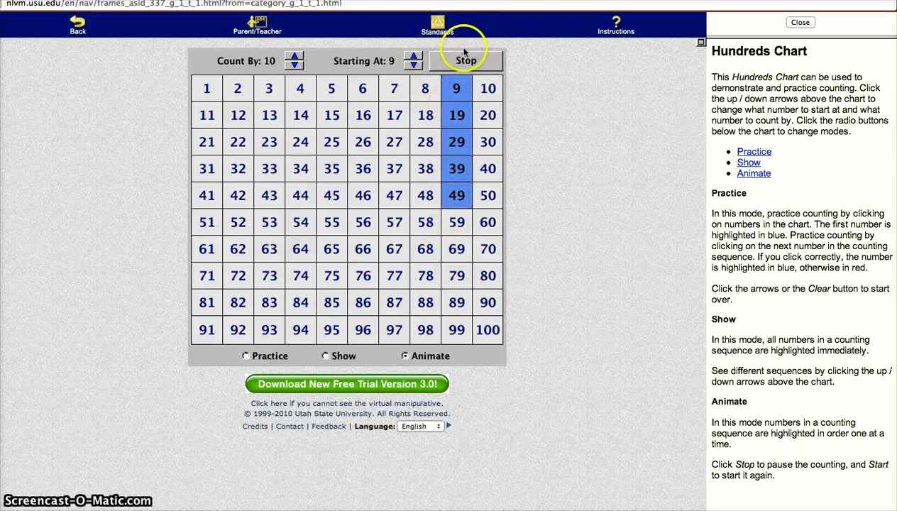
click(294, 65)
click(294, 65)
click(293, 65)
click(293, 65)
click(293, 65)
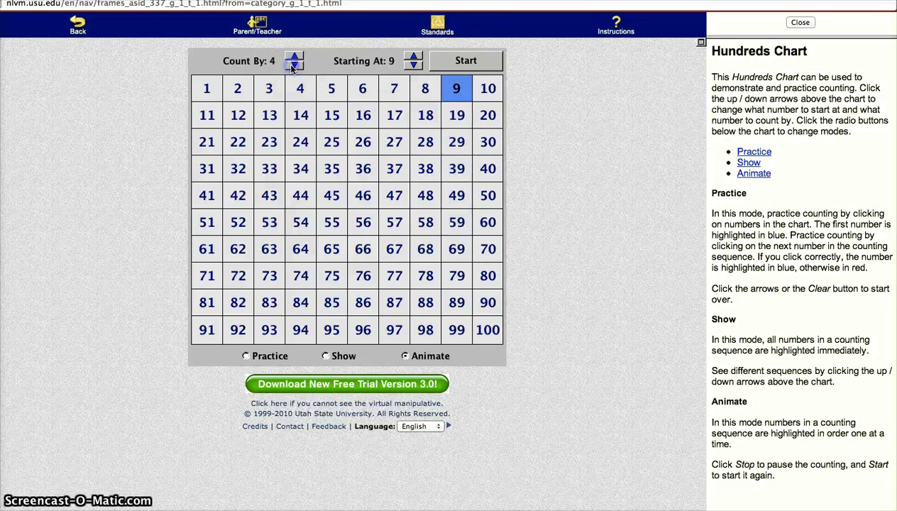
click(294, 66)
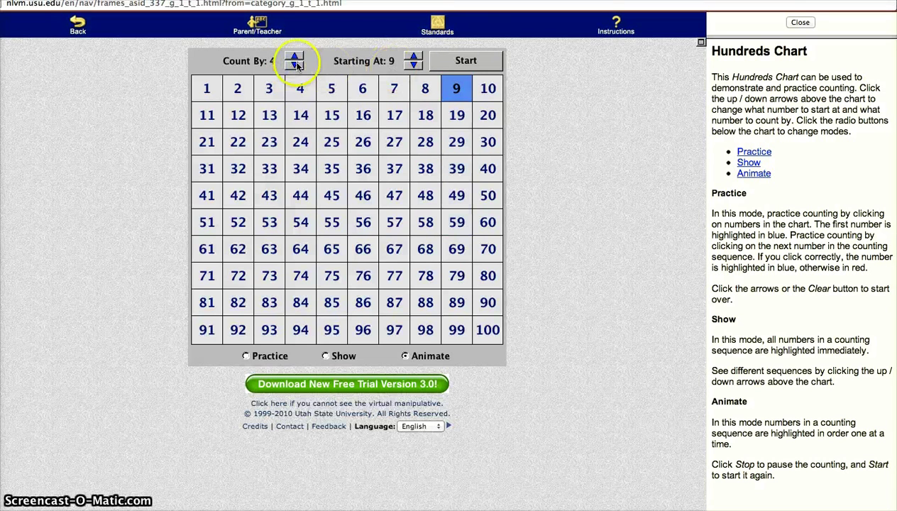
- Set Starting At to 3 and start the animation, lighting 3 through 42
click(413, 65)
click(413, 65)
click(413, 65)
click(413, 65)
click(412, 65)
click(411, 66)
click(472, 64)
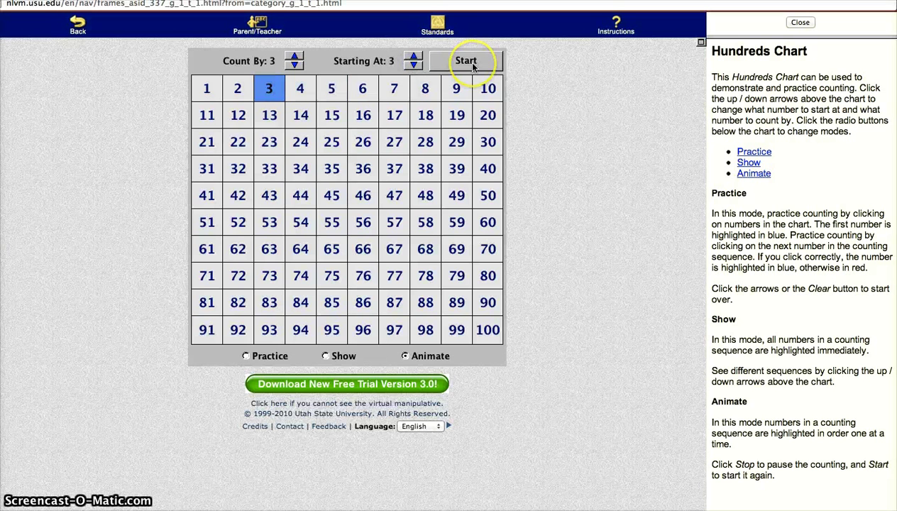
click(471, 64)
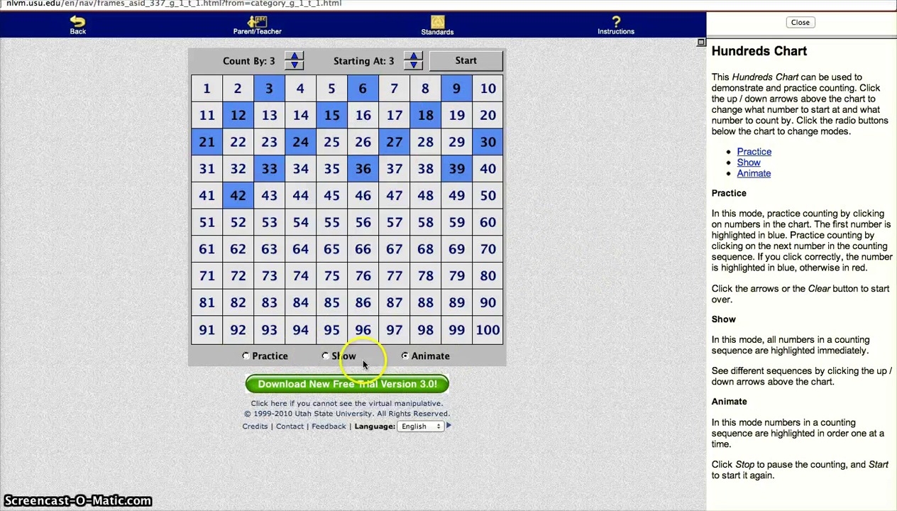
- Cycle through Practice, Show and Animate for counting by 3, then stop the animation
click(246, 356)
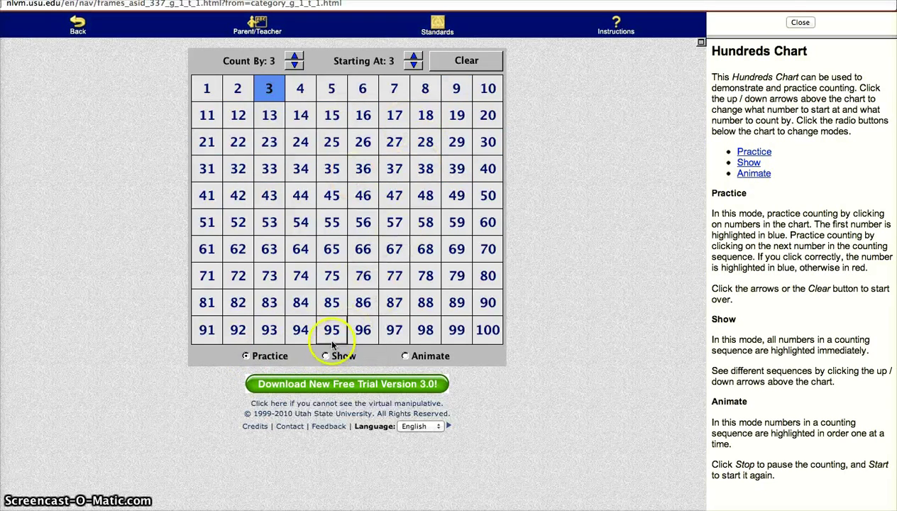
click(325, 356)
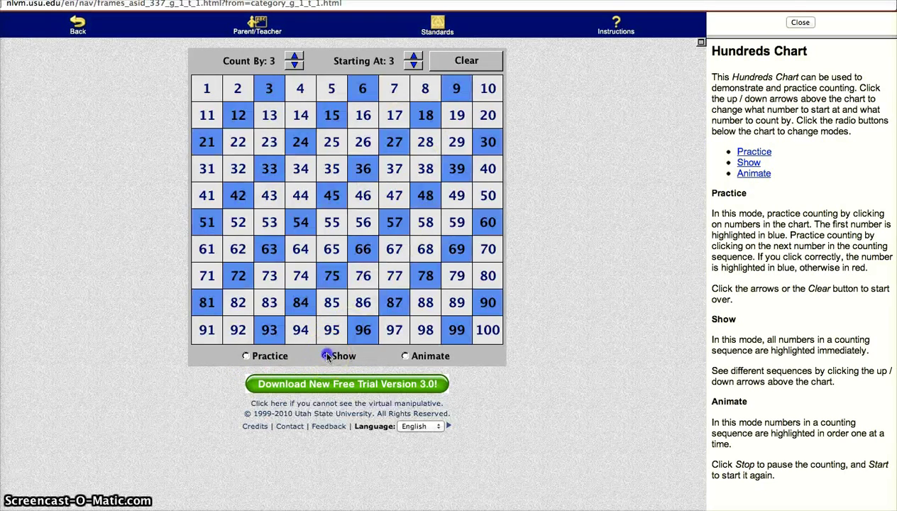
click(403, 357)
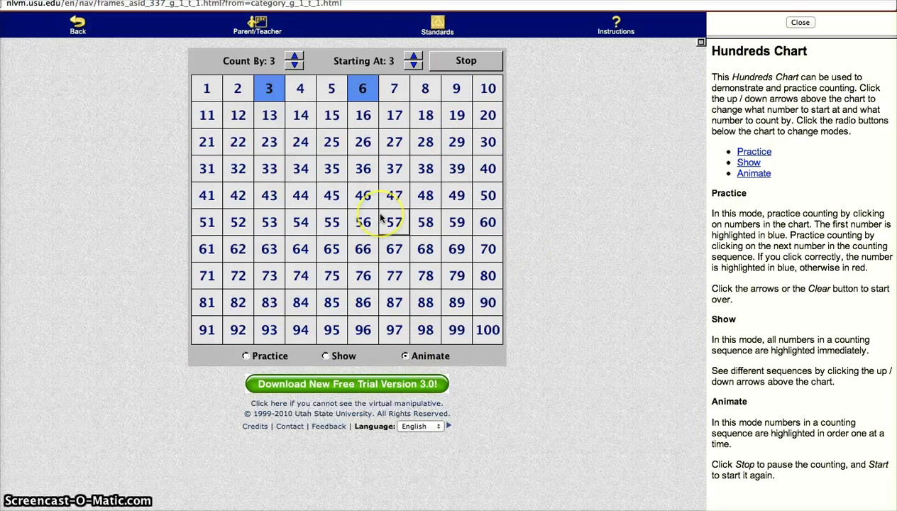
click(468, 61)
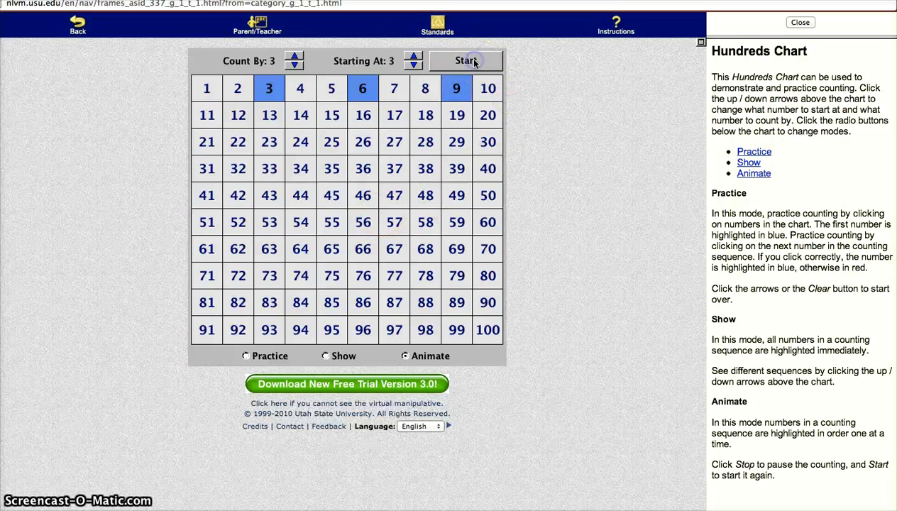
- Back in Practice mode, try a wrong 5, then mark 6 correctly
click(246, 356)
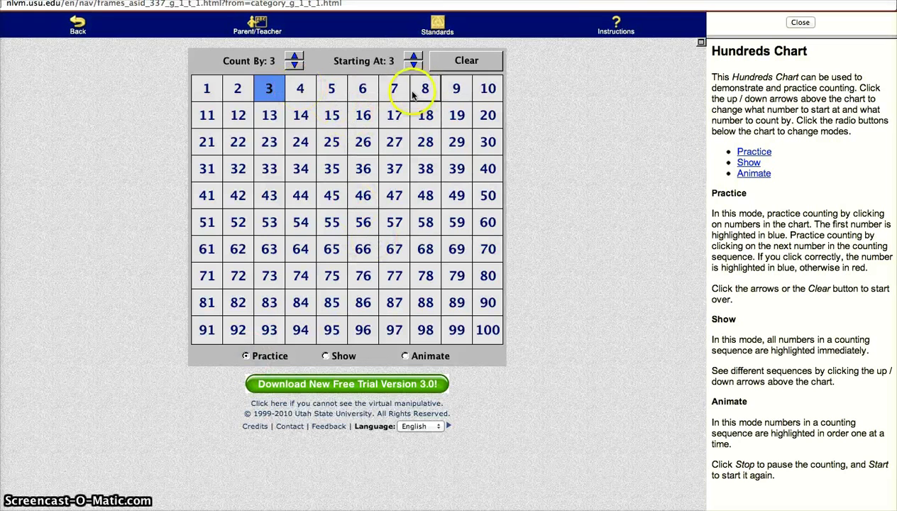
click(331, 96)
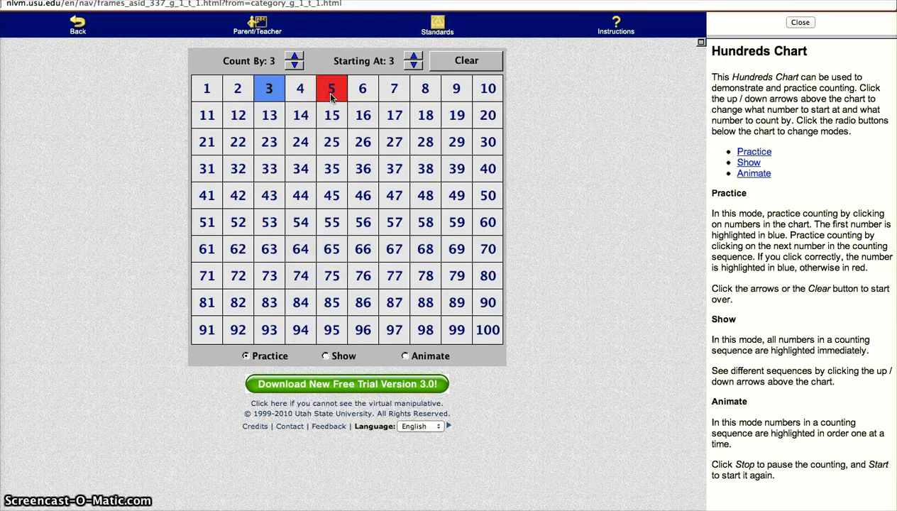
click(362, 97)
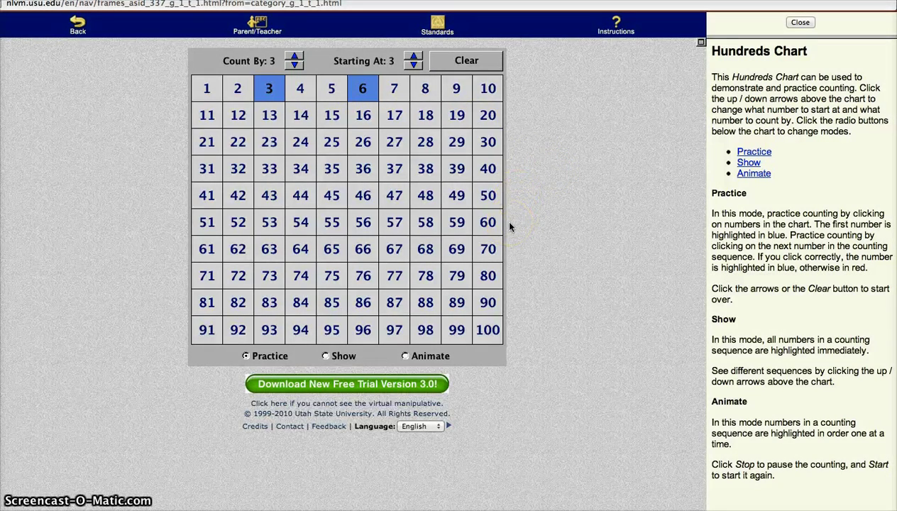
- Bring up the Chrome window showing the printable chart.hundreds.jpg image
key(F3)
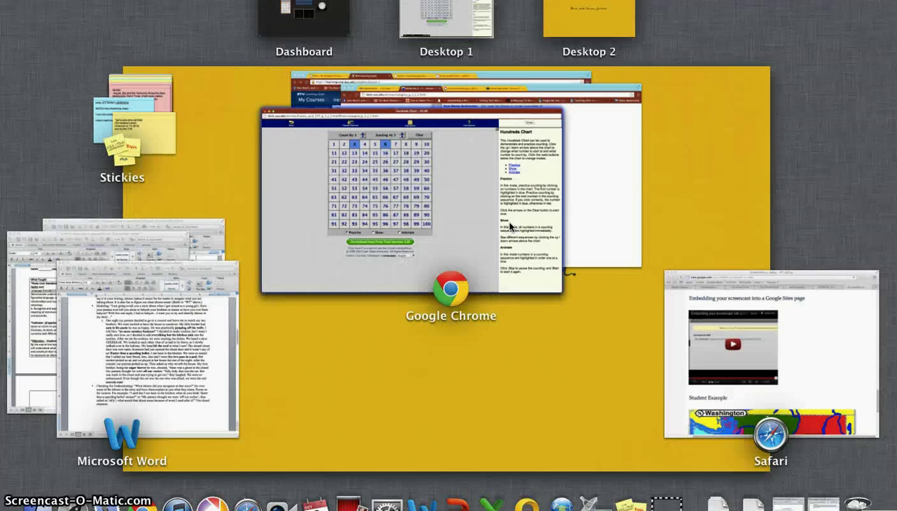
click(505, 221)
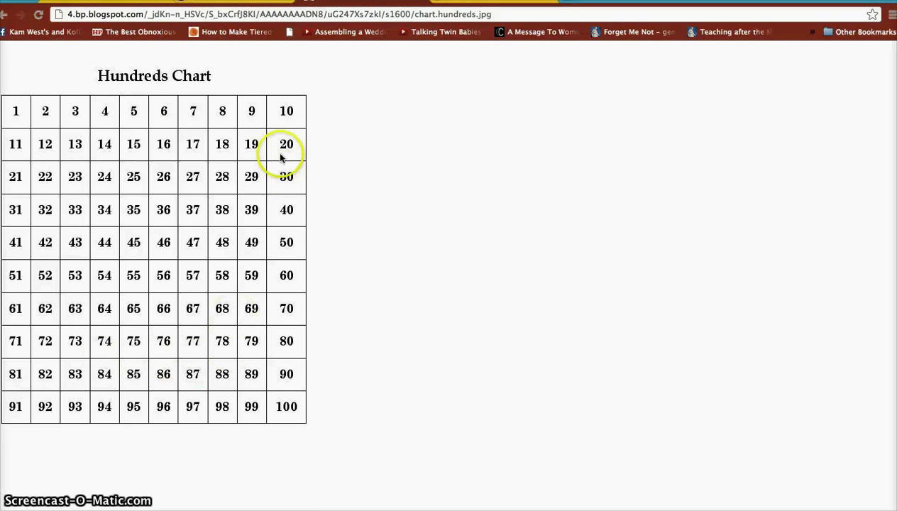
- Return to the Hundreds Chart applet window, still counting by 3 with 3 and 6 marked
click(202, 3)
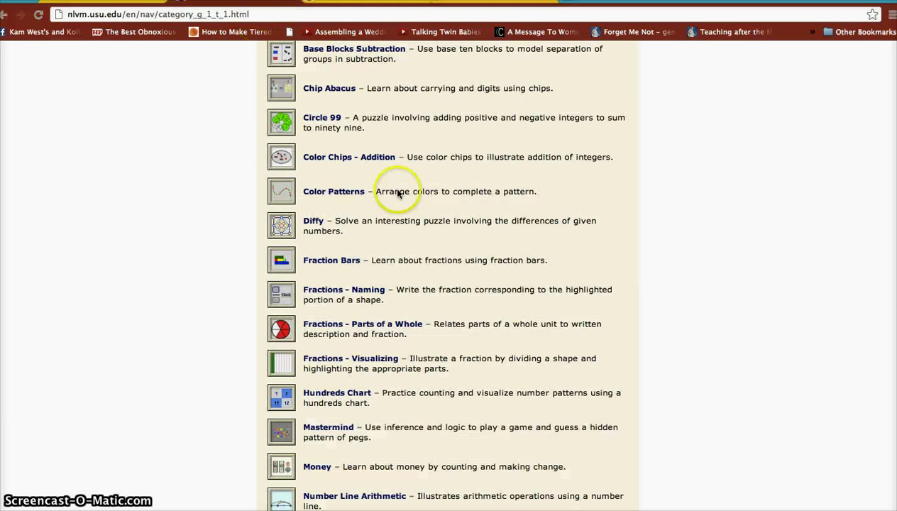
key(ctrl+Up)
click(280, 132)
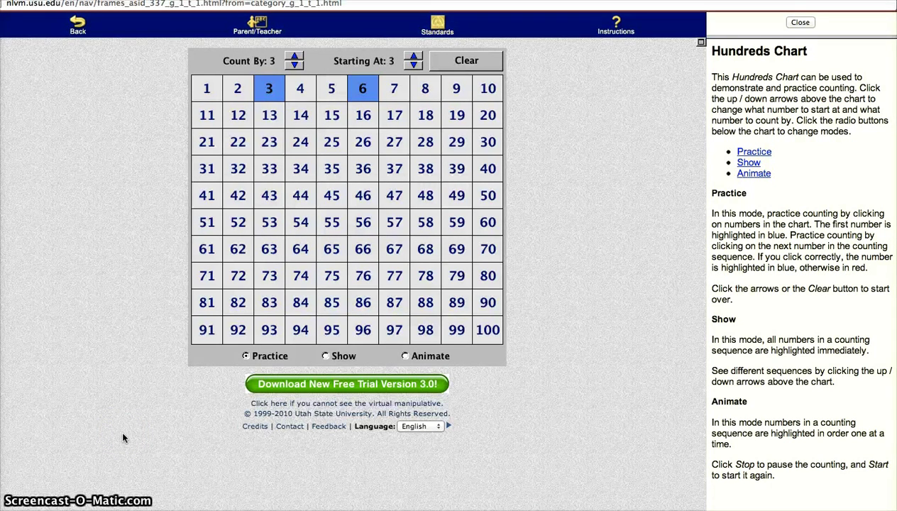
click(180, 425)
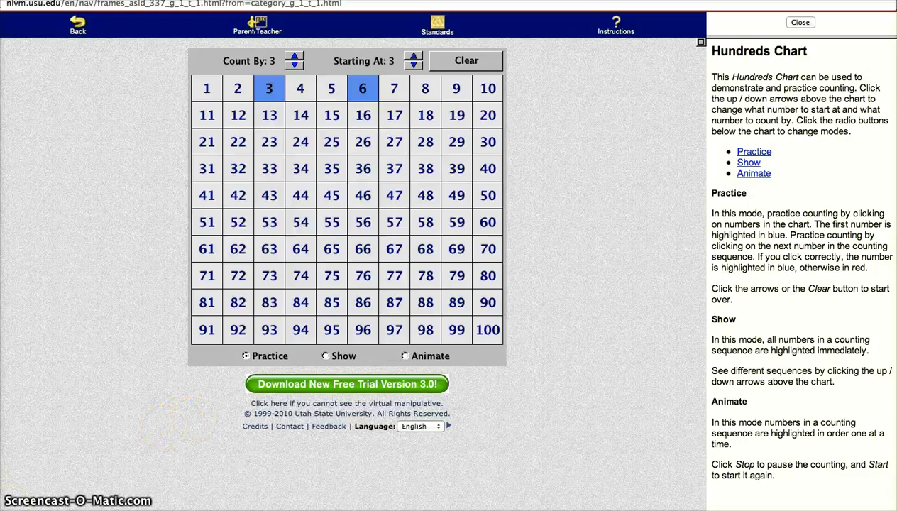